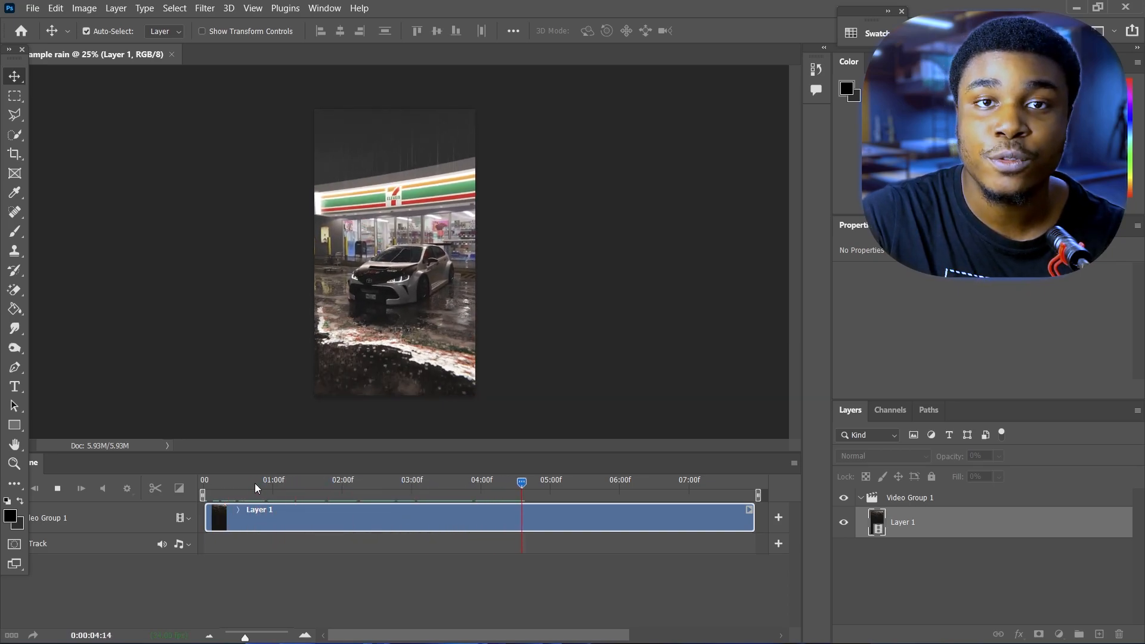
click(325, 8)
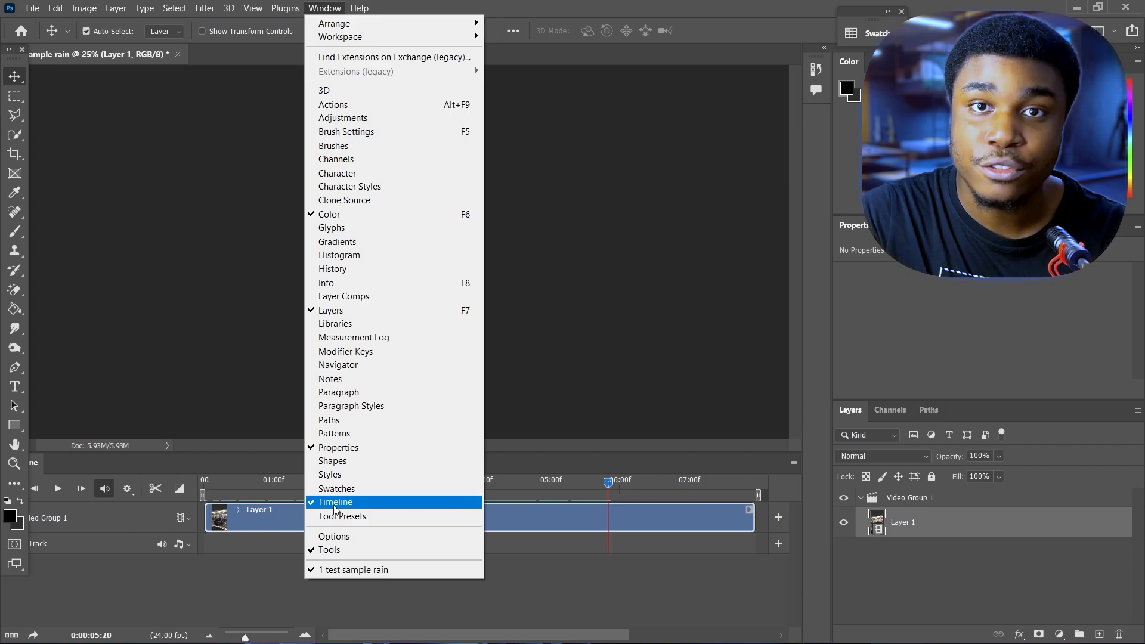
key(Escape)
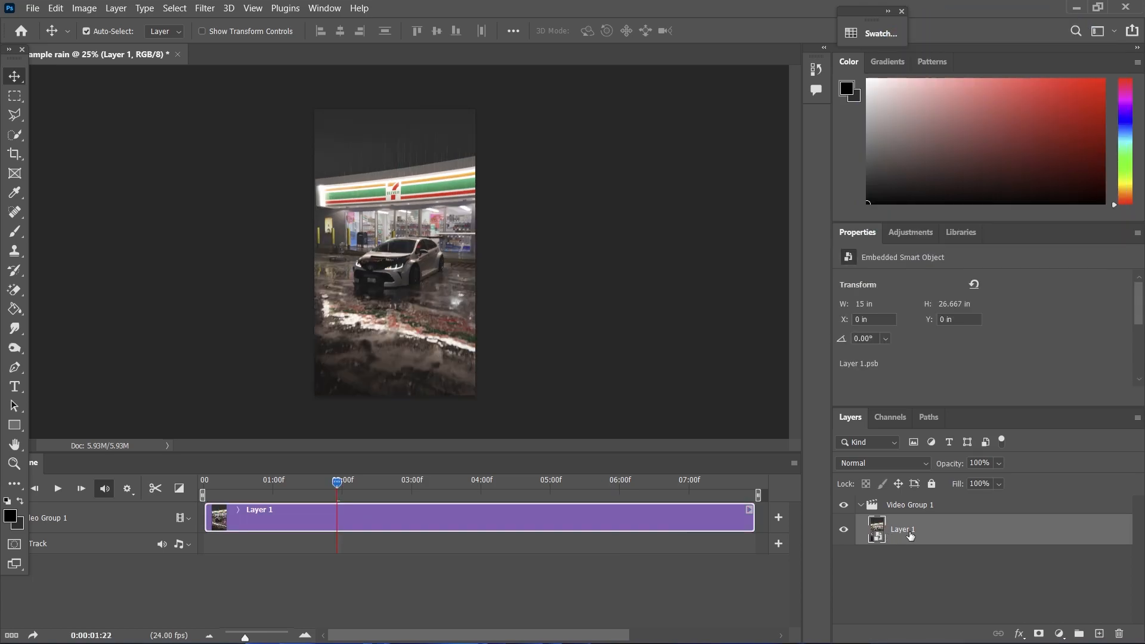
- Convert Layer 1 to a smart object and open the Camera Raw Filter for it
right_click(911, 536)
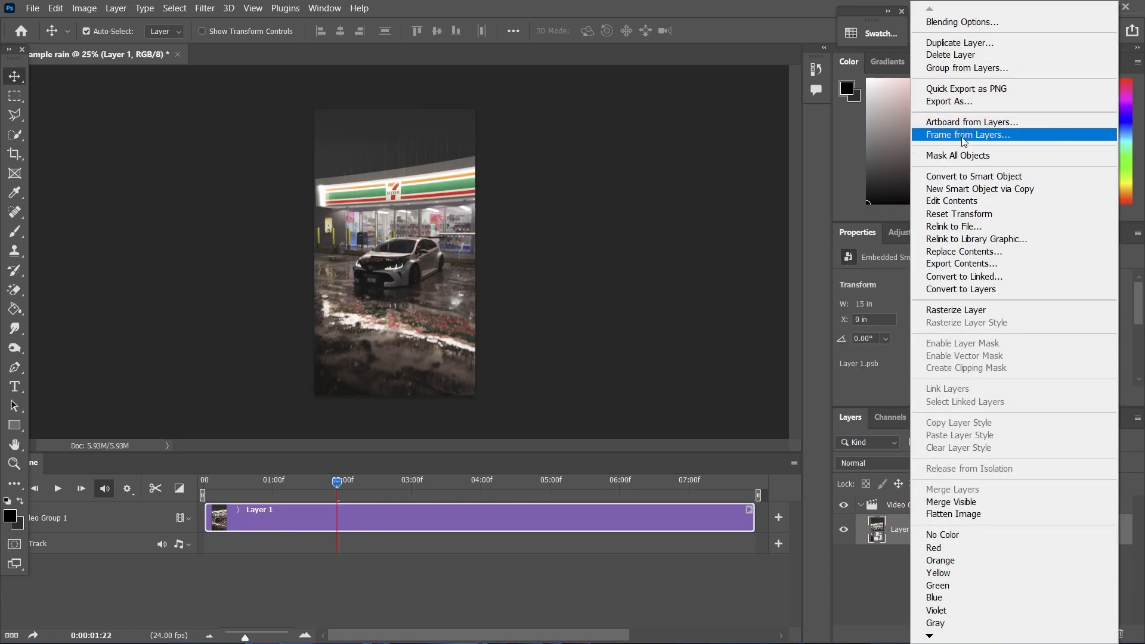
click(964, 175)
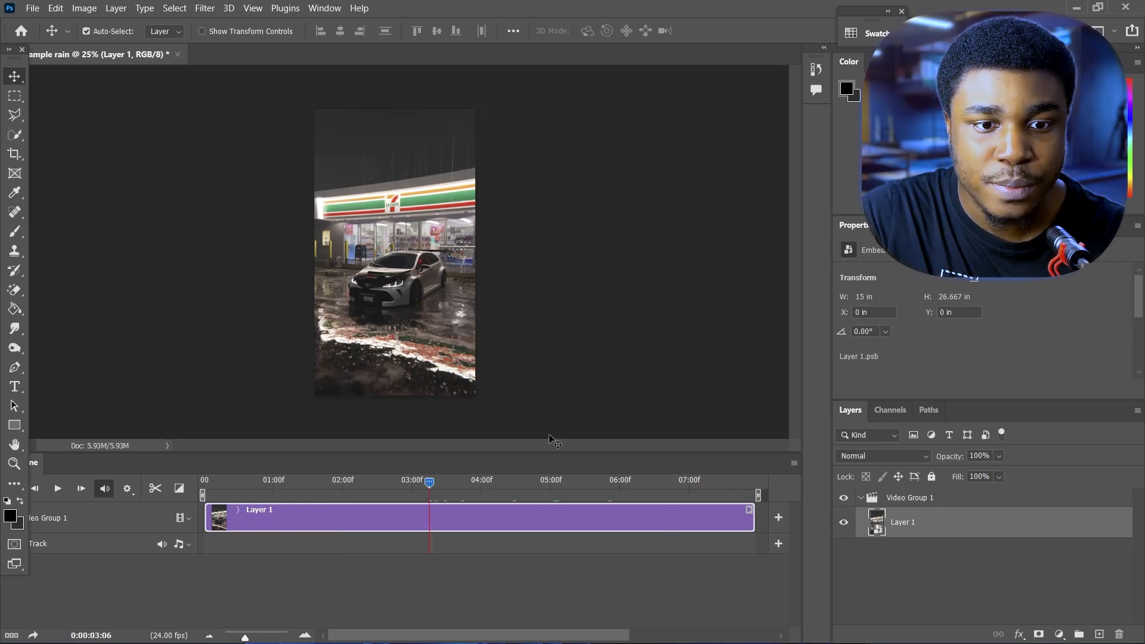
click(205, 8)
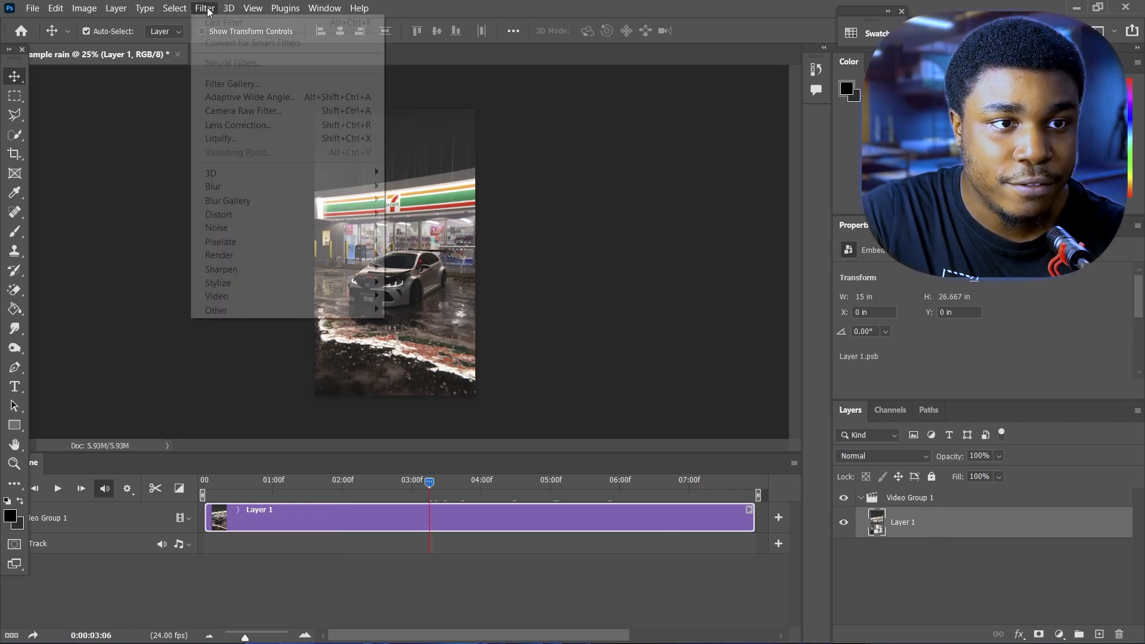
click(263, 110)
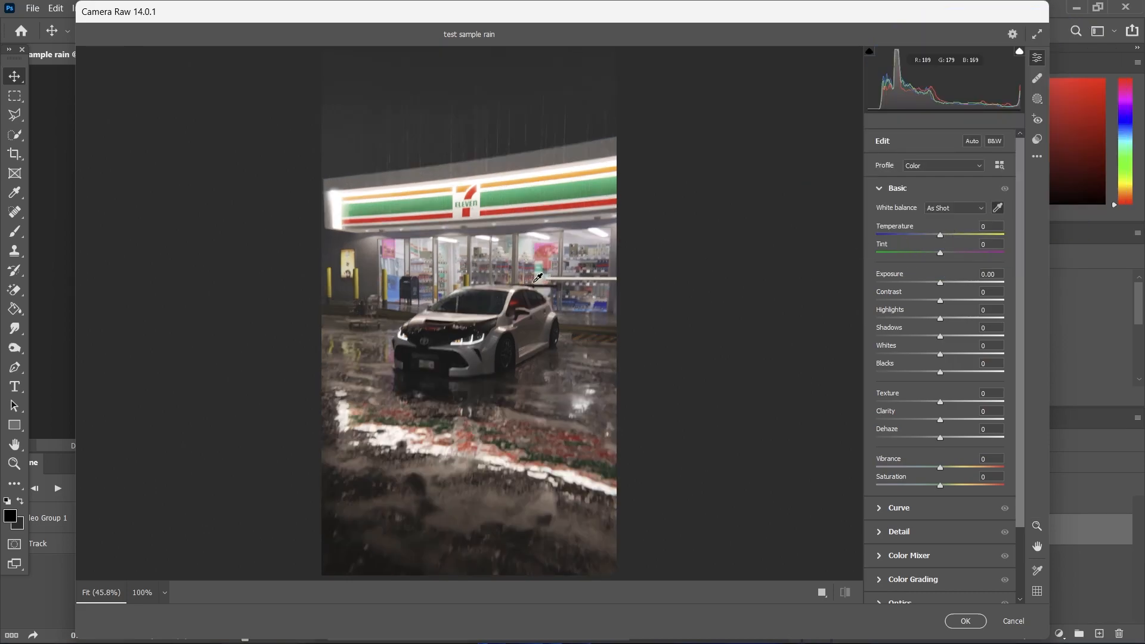
- Sample a white balance from the car's roof with the White Balance tool
click(514, 290)
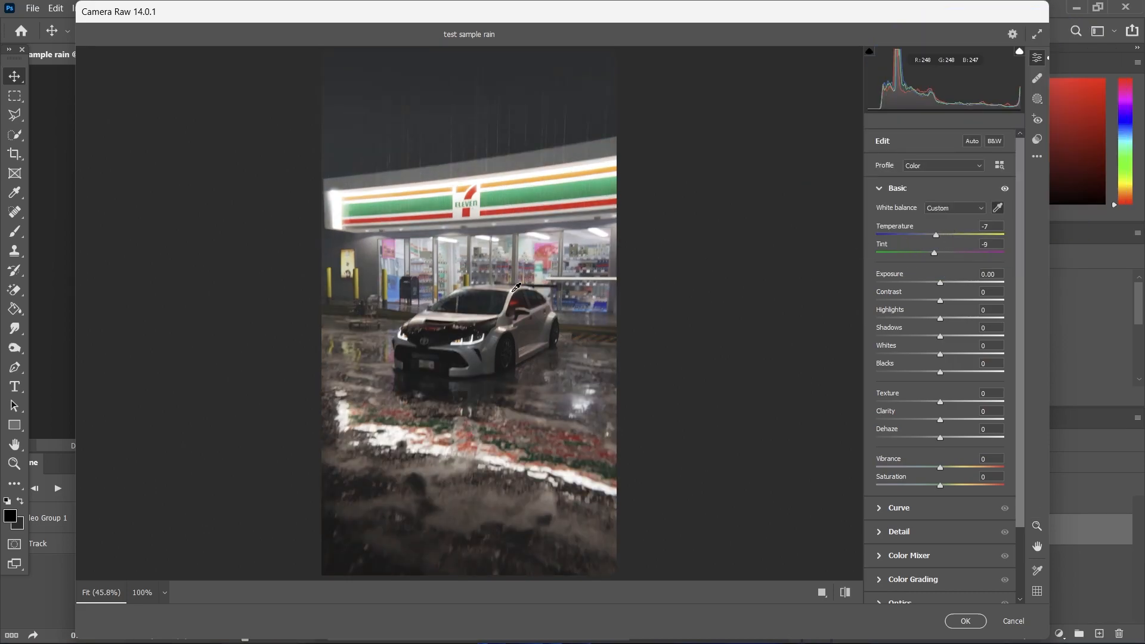
click(997, 208)
- Browse the Artistic and Vintage colour profiles, previewing them on the car footage, and return to the edit settings
click(1001, 167)
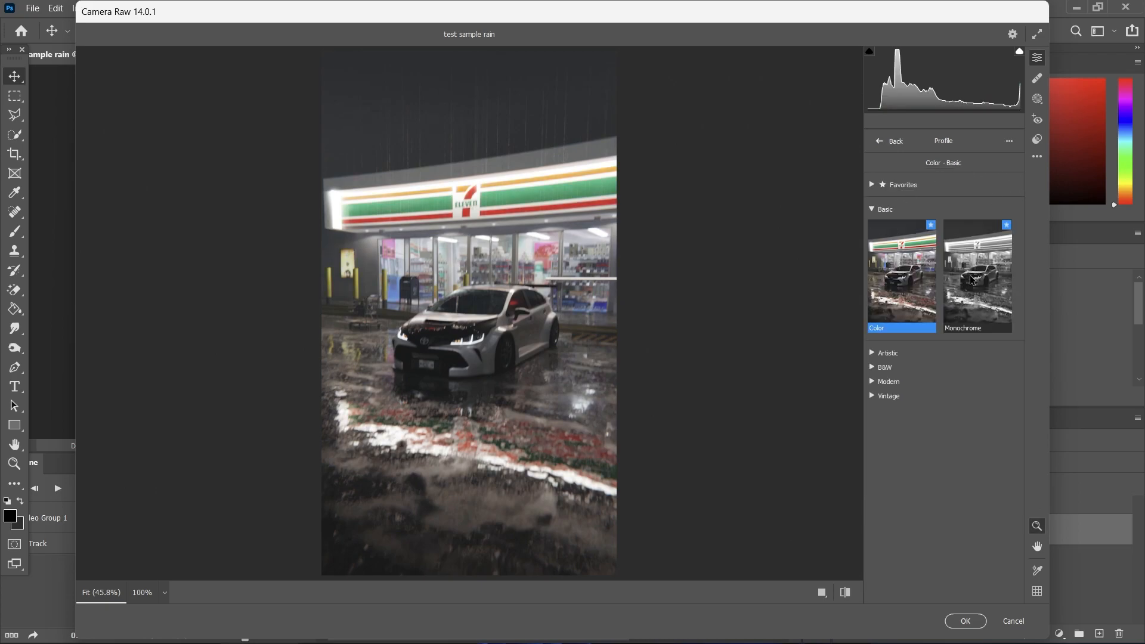
click(872, 353)
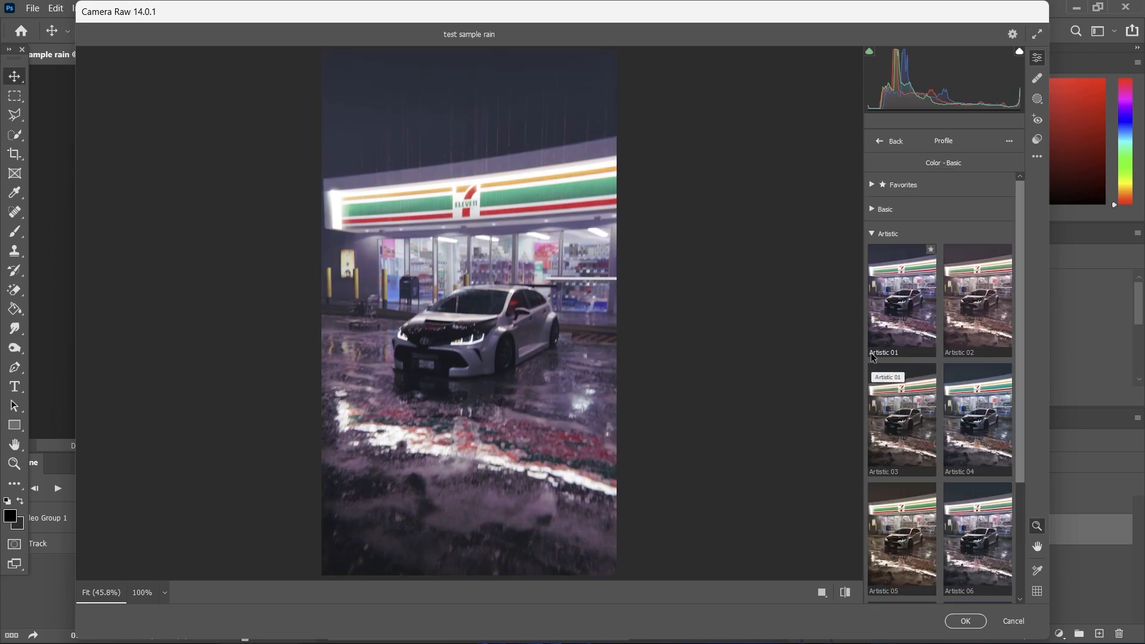
drag(1021, 378, 1024, 505)
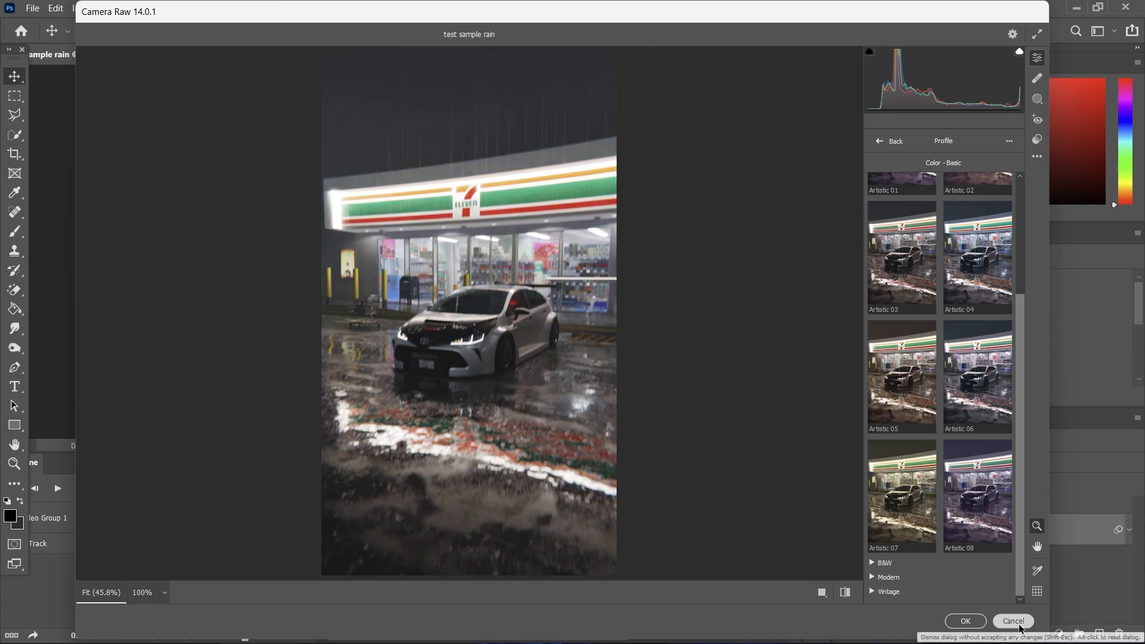
scroll(972, 430, up, 3)
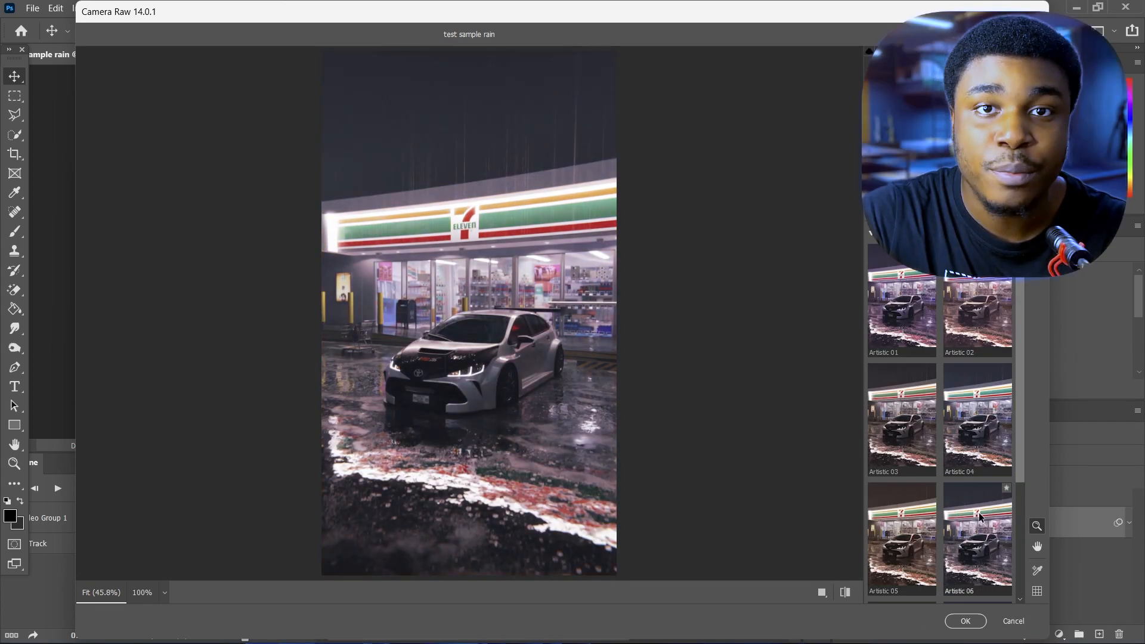
drag(1022, 449, 1020, 572)
click(888, 563)
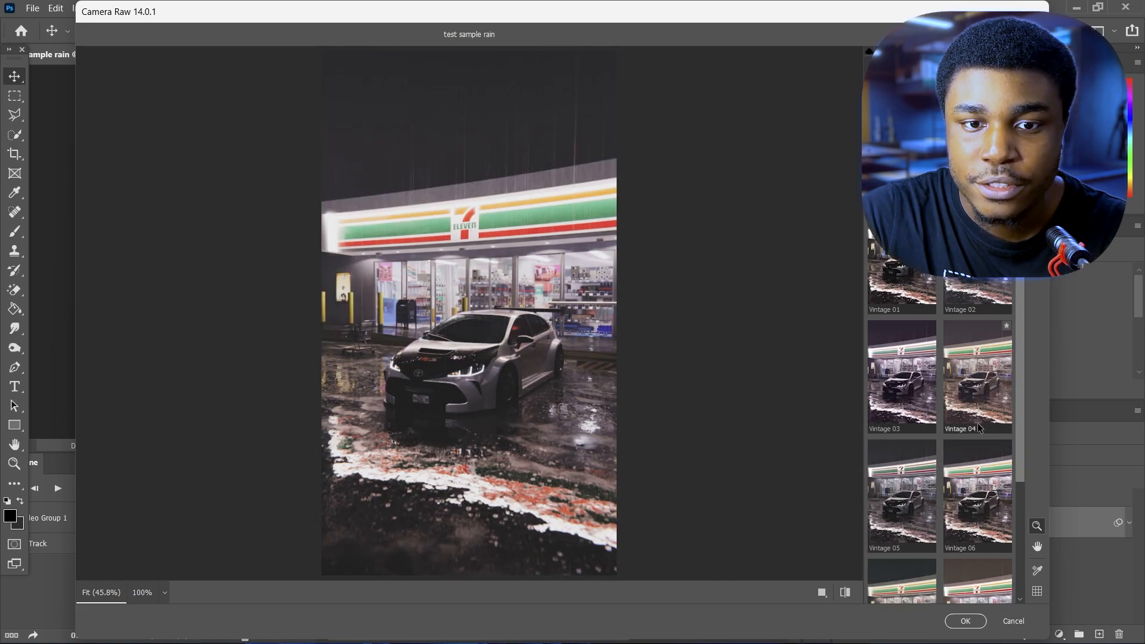
scroll(965, 388, up, 2)
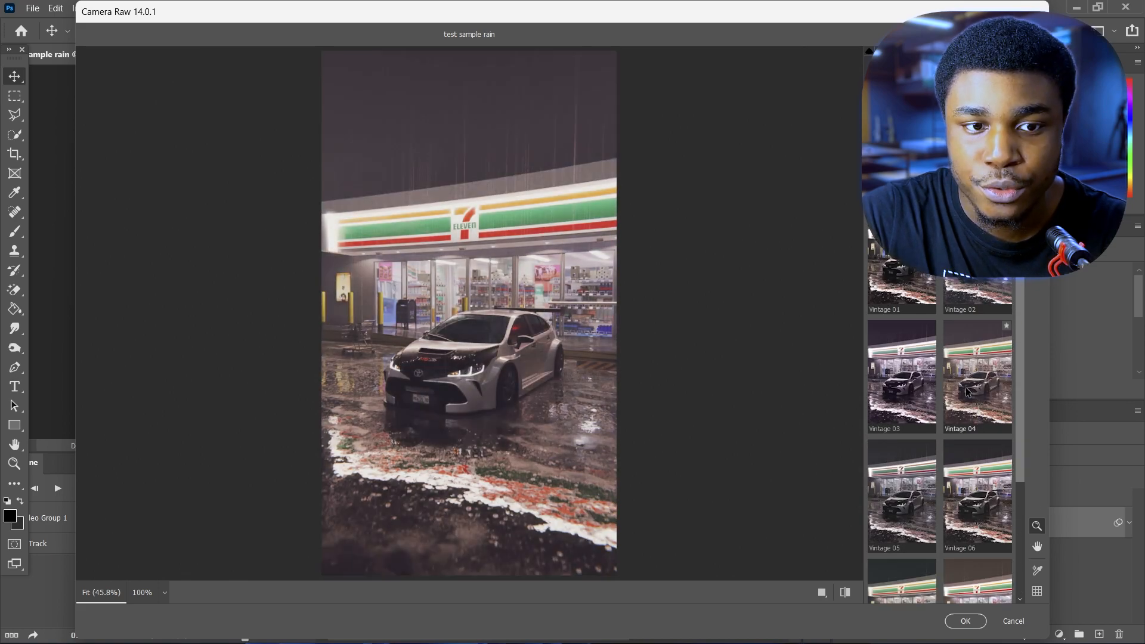
click(886, 160)
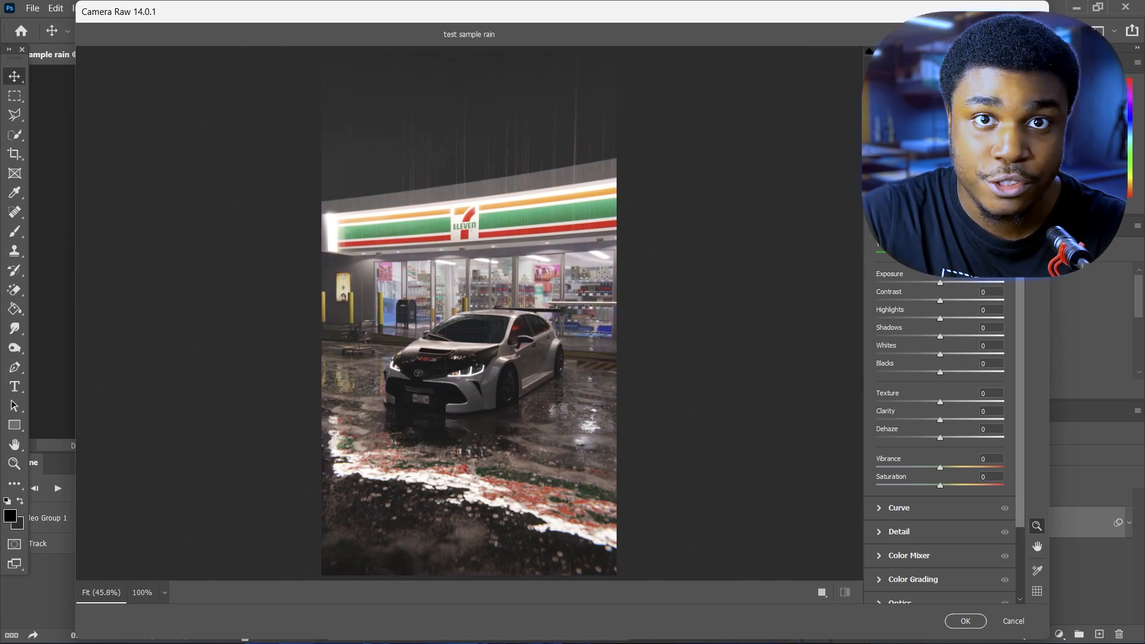
- Set Texture to +20 and Clarity to +20 in the Basic adjustments
scroll(1017, 311, down, 2)
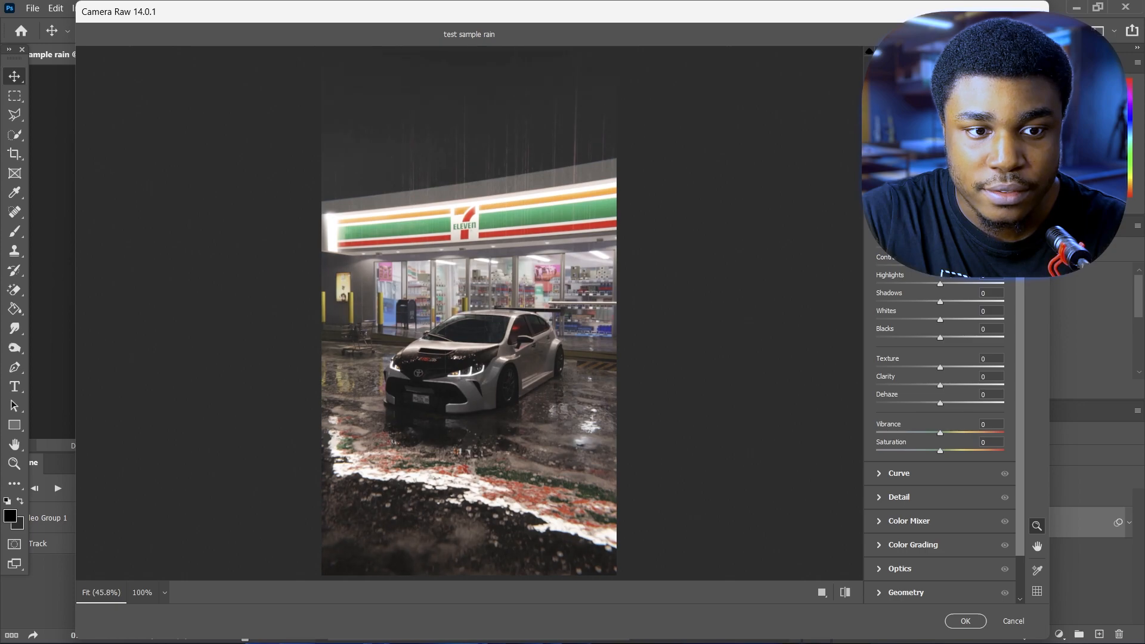
scroll(939, 286, down, 2)
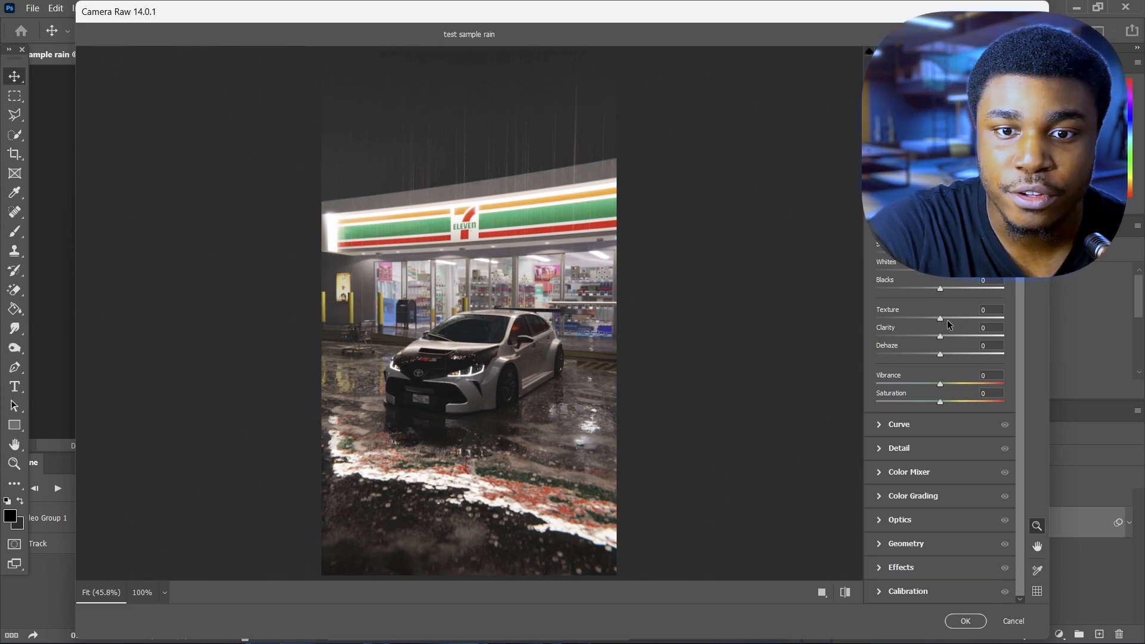
drag(954, 319, 955, 320)
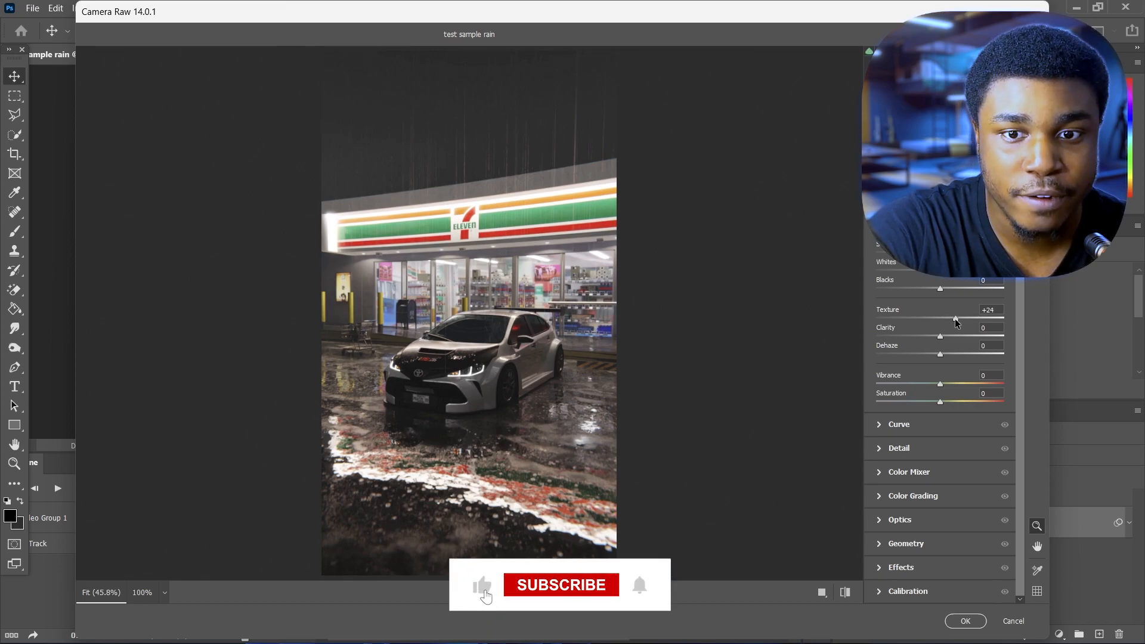
click(994, 311)
text(2)
key(Return)
click(993, 311)
text(20)
drag(941, 336, 964, 338)
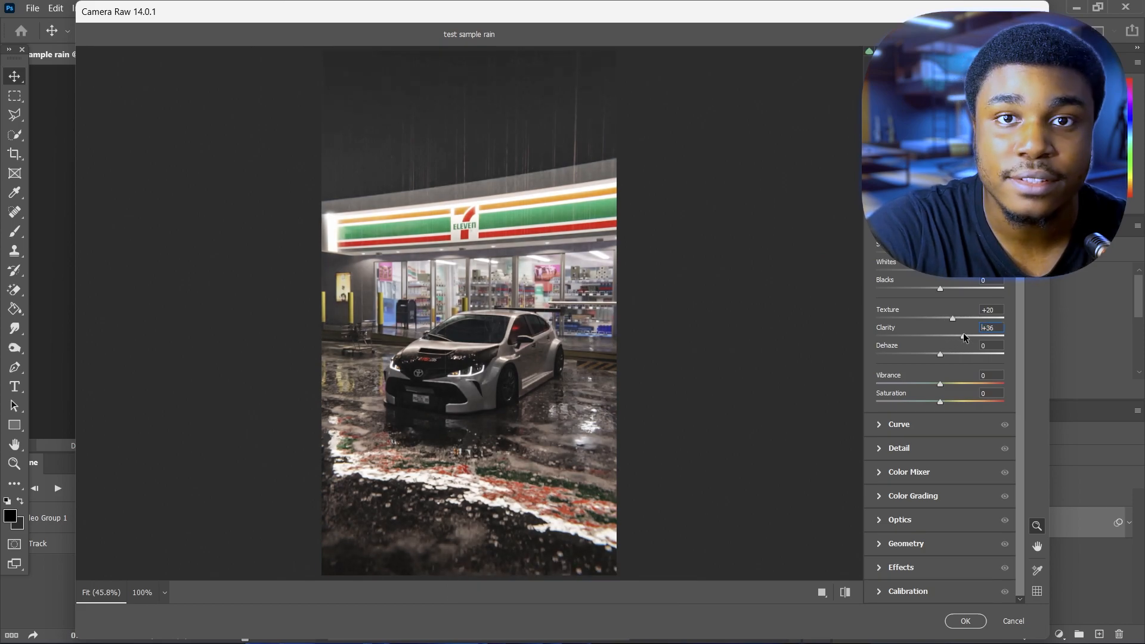
click(983, 327)
text(20)
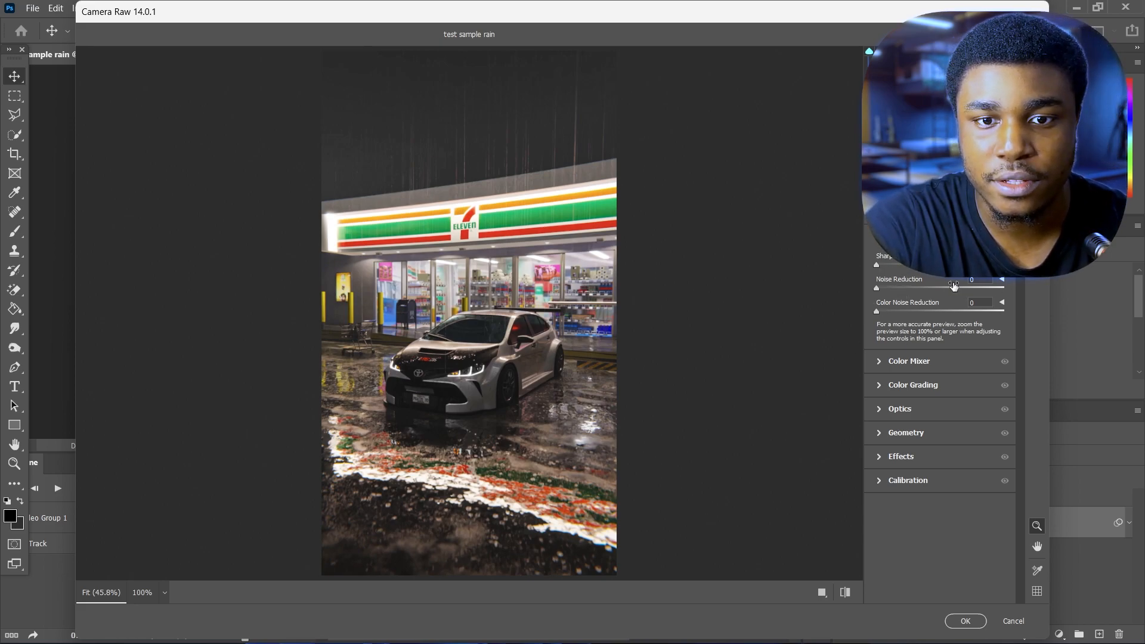
- Set Vignetting to -10 in the Effects adjustments
scroll(906, 358, down, 3)
click(902, 355)
mouse_move(886, 389)
mouse_down()
mouse_move(950, 384)
mouse_move(882, 384)
mouse_up()
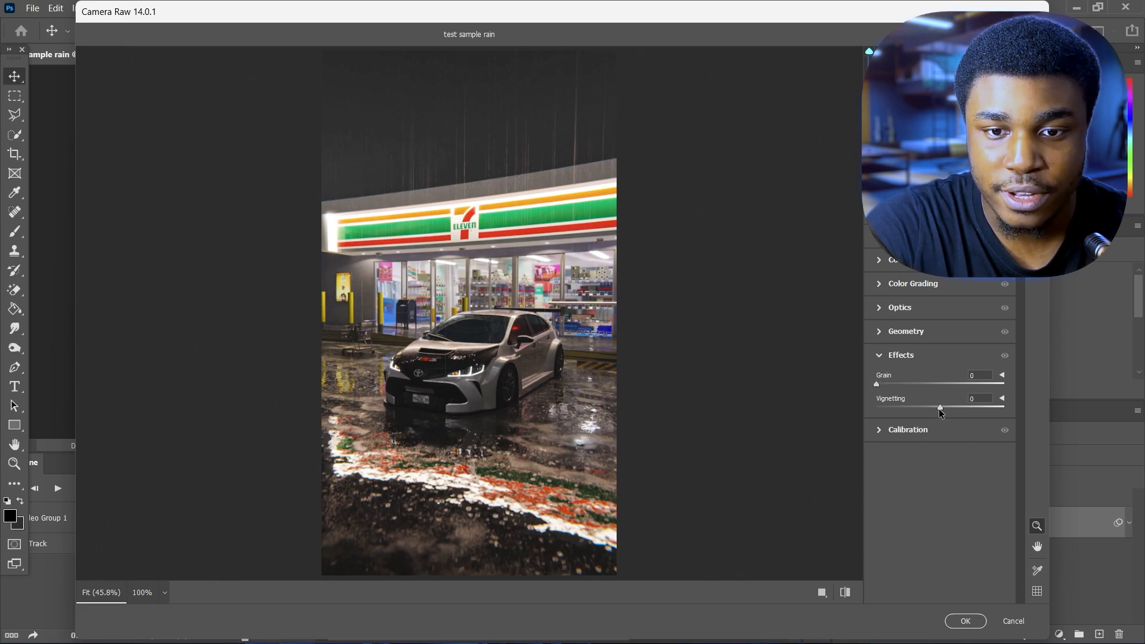
mouse_move(939, 410)
mouse_down()
mouse_move(949, 409)
mouse_move(932, 410)
mouse_up()
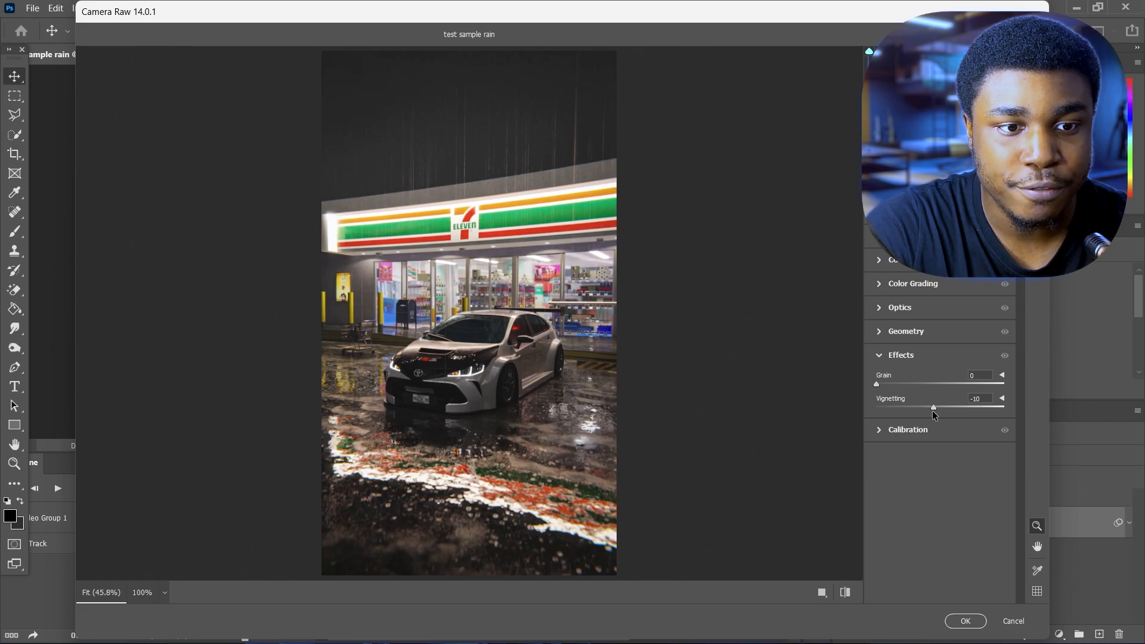
- Review the Basic adjustments and apply the Camera Raw Filter to Layer 1
click(900, 188)
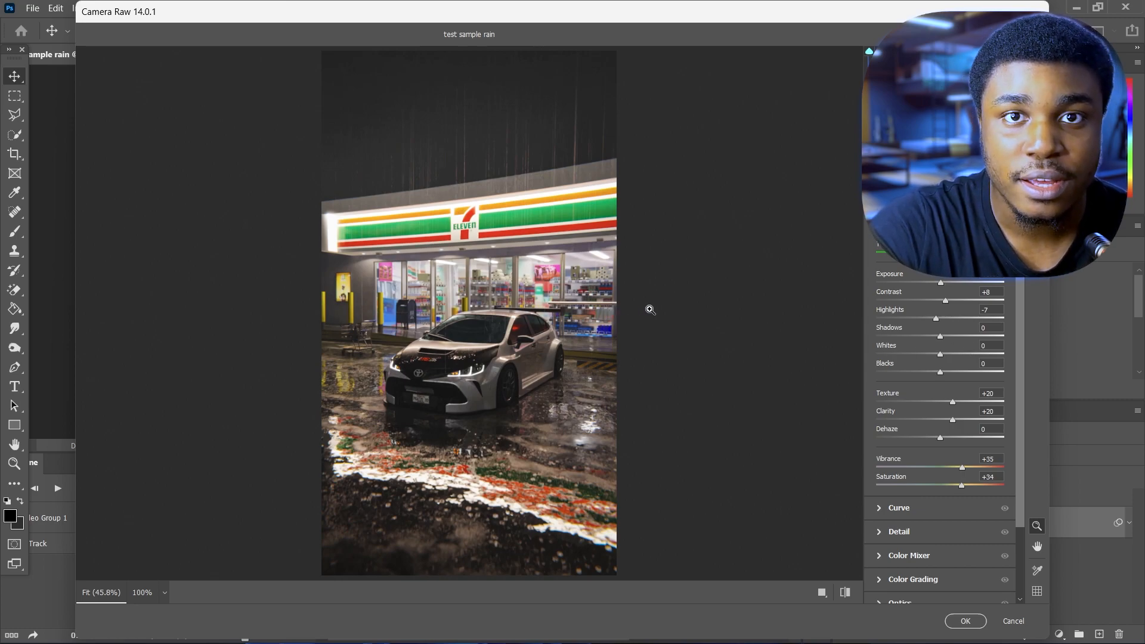
scroll(1018, 477, down, 2)
click(966, 622)
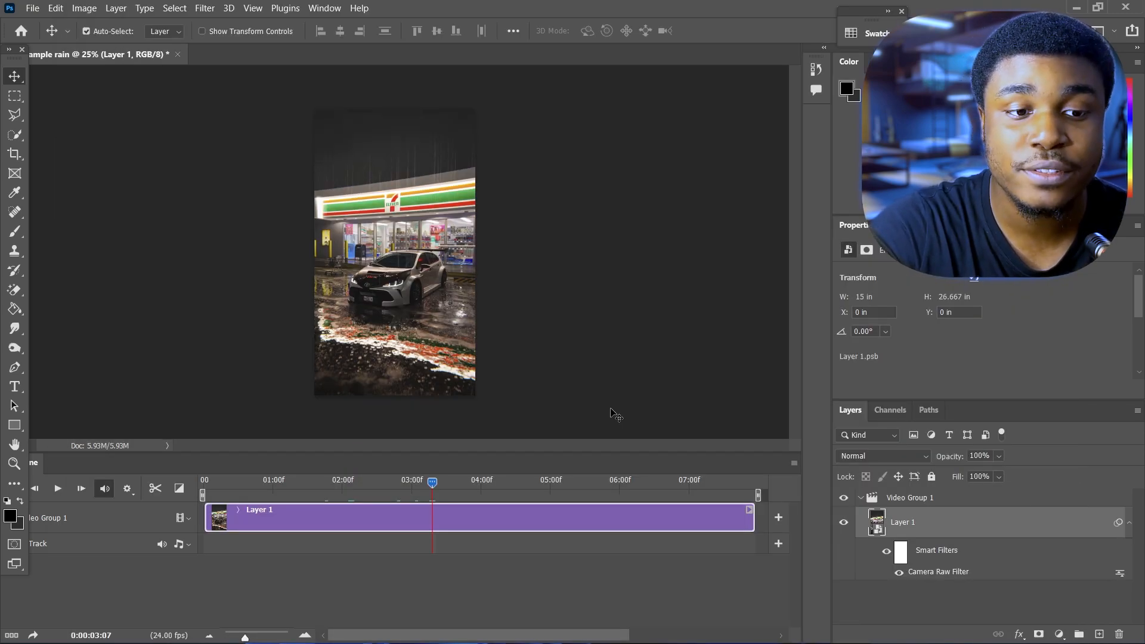
- Open the Render Video settings, name the output file rain example.mp4 and keep the Desktop as its folder
click(33, 9)
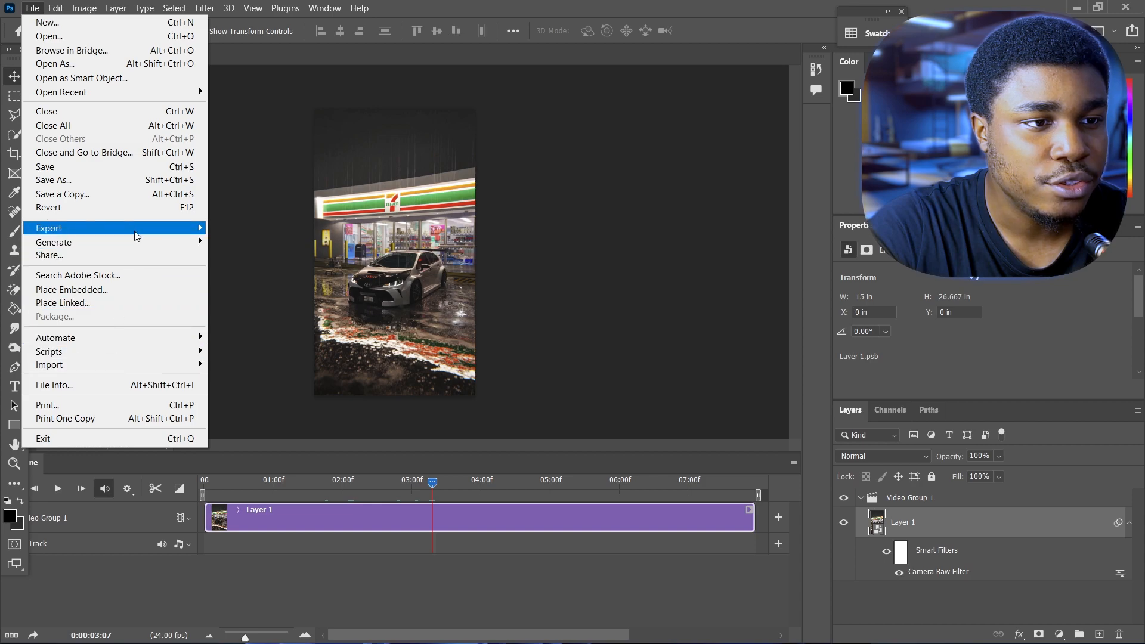
mouse_move(137, 233)
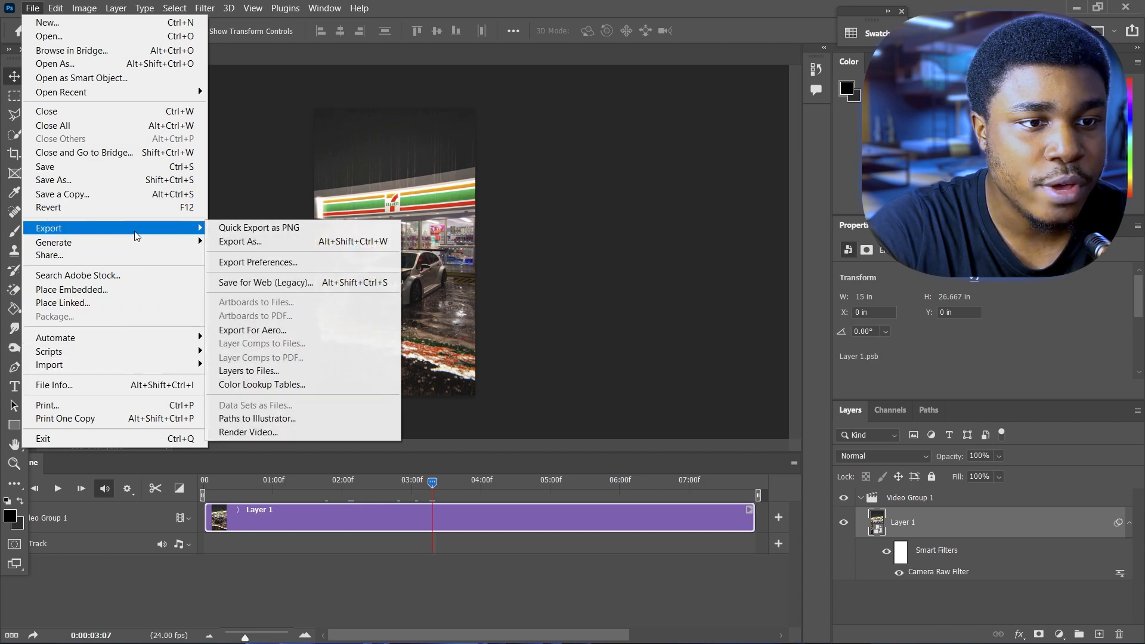
click(239, 433)
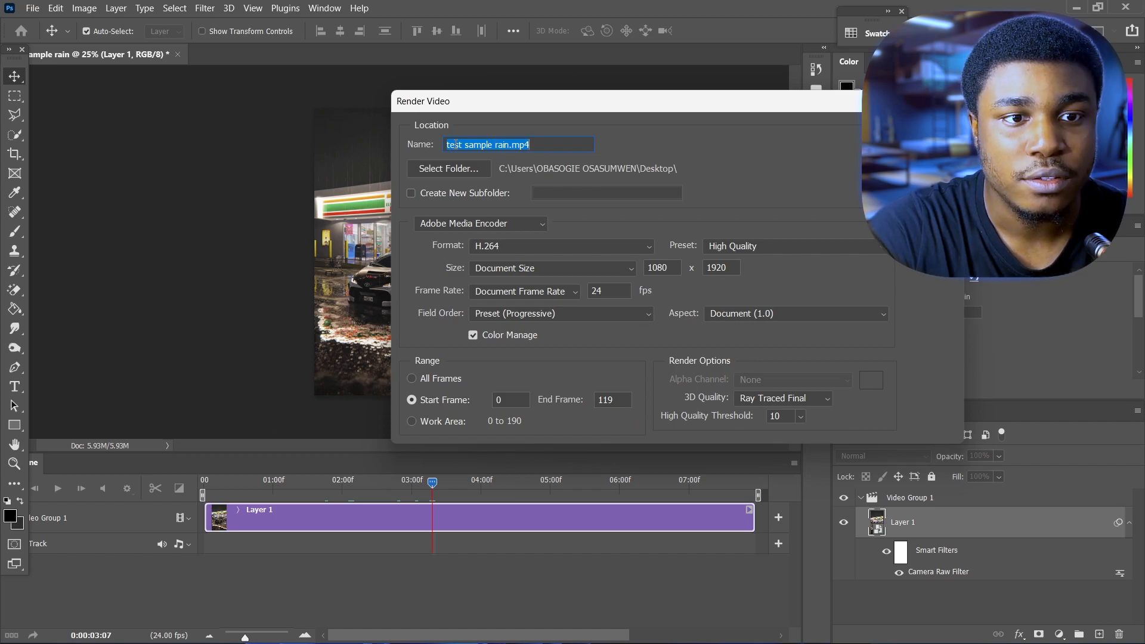
click(455, 144)
drag(511, 144, 444, 144)
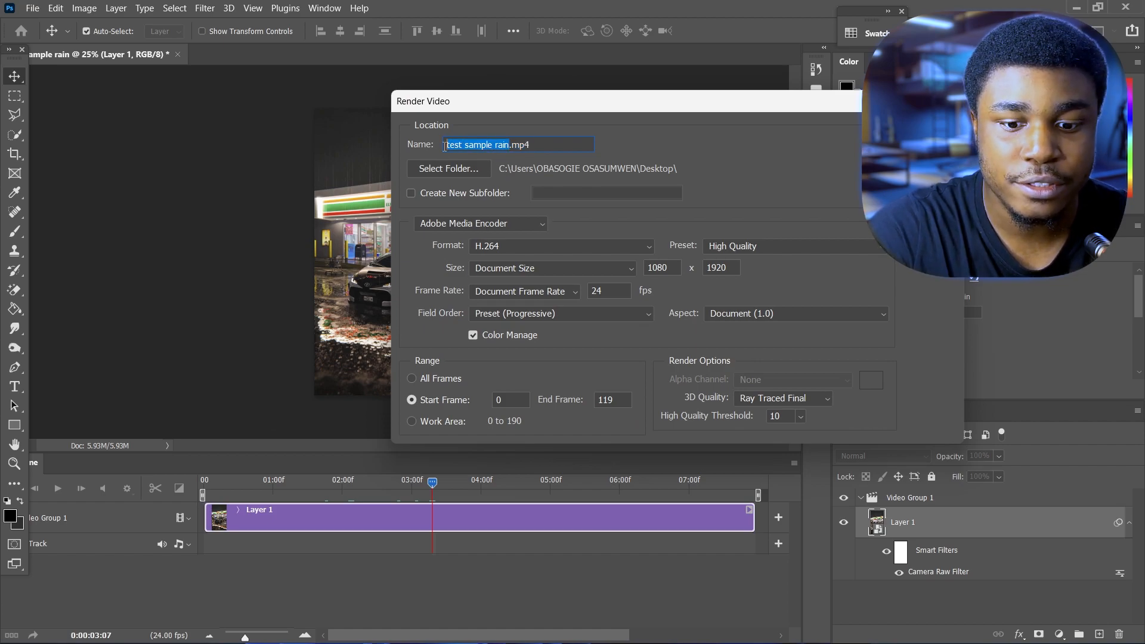
key(BackSpace)
text(rain example)
click(463, 170)
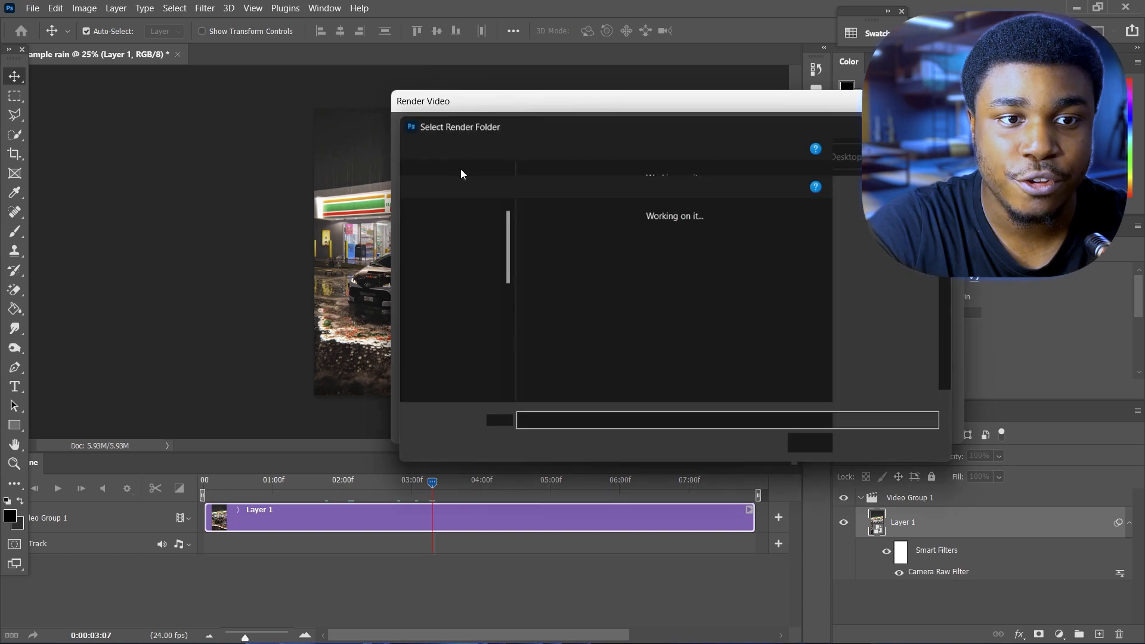
key(Return)
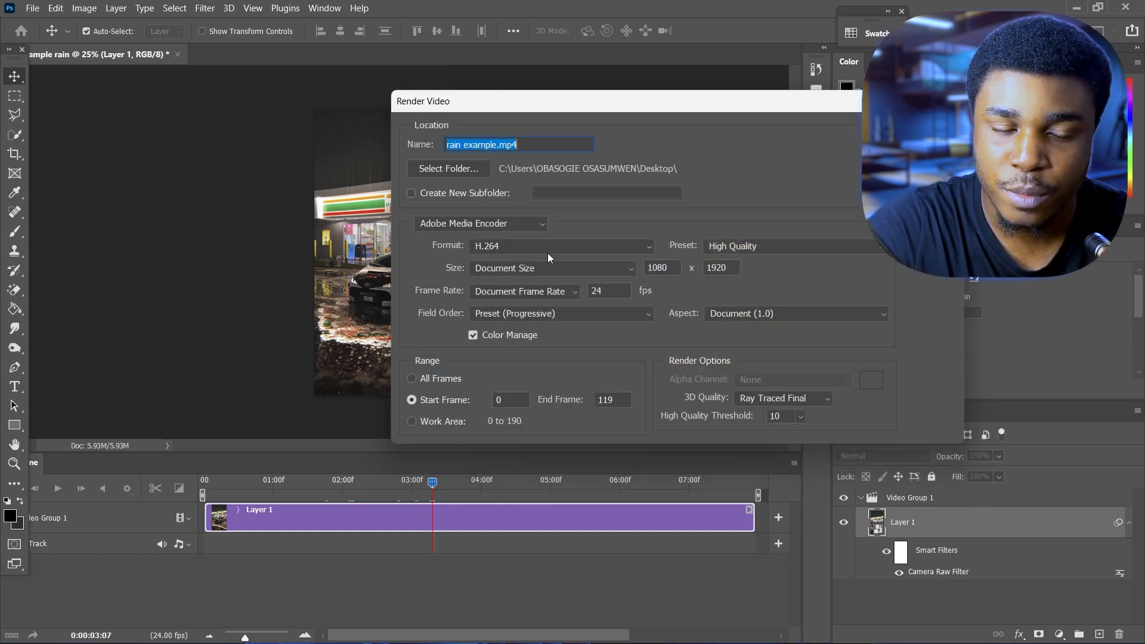
- Check the available presets, keep High Quality for the H.264 output and start rendering the video
click(776, 247)
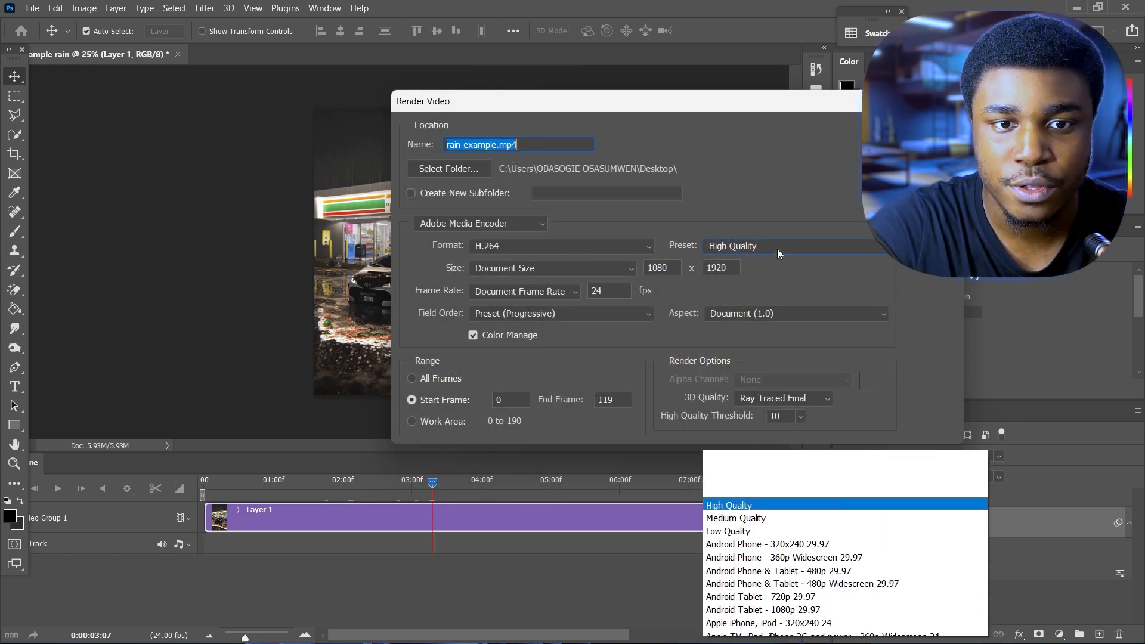
click(687, 235)
click(729, 249)
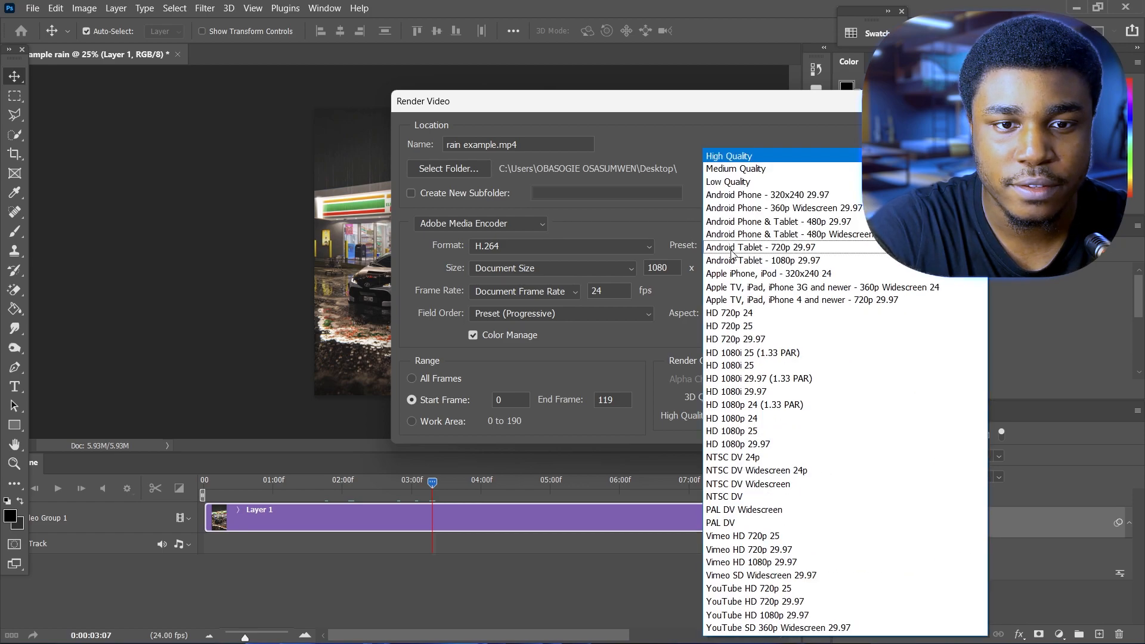
click(643, 252)
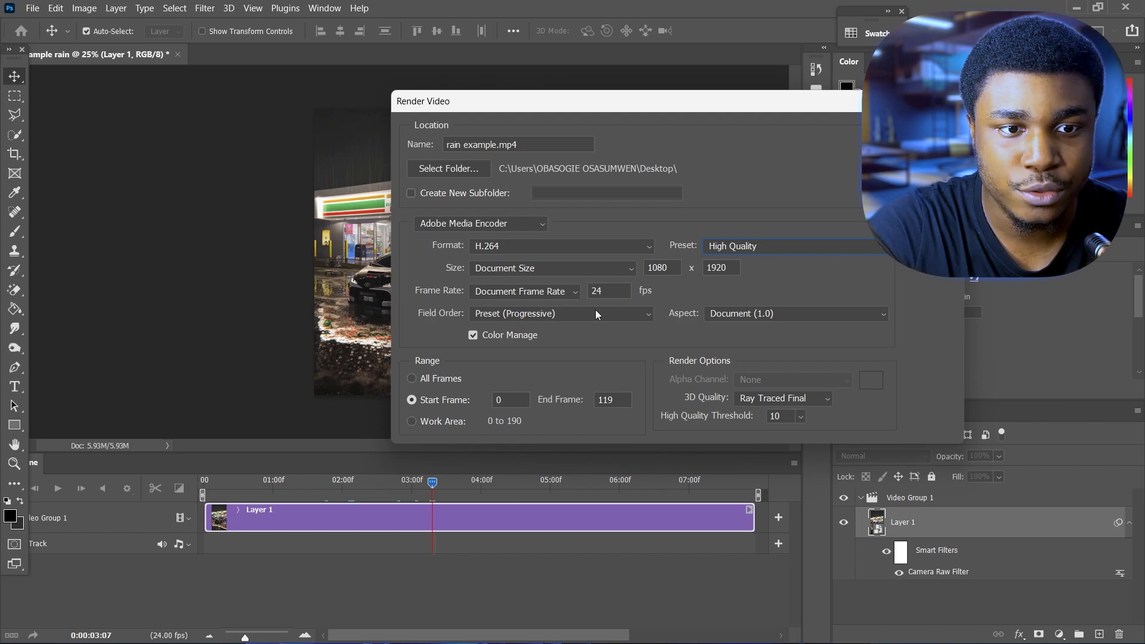
click(412, 379)
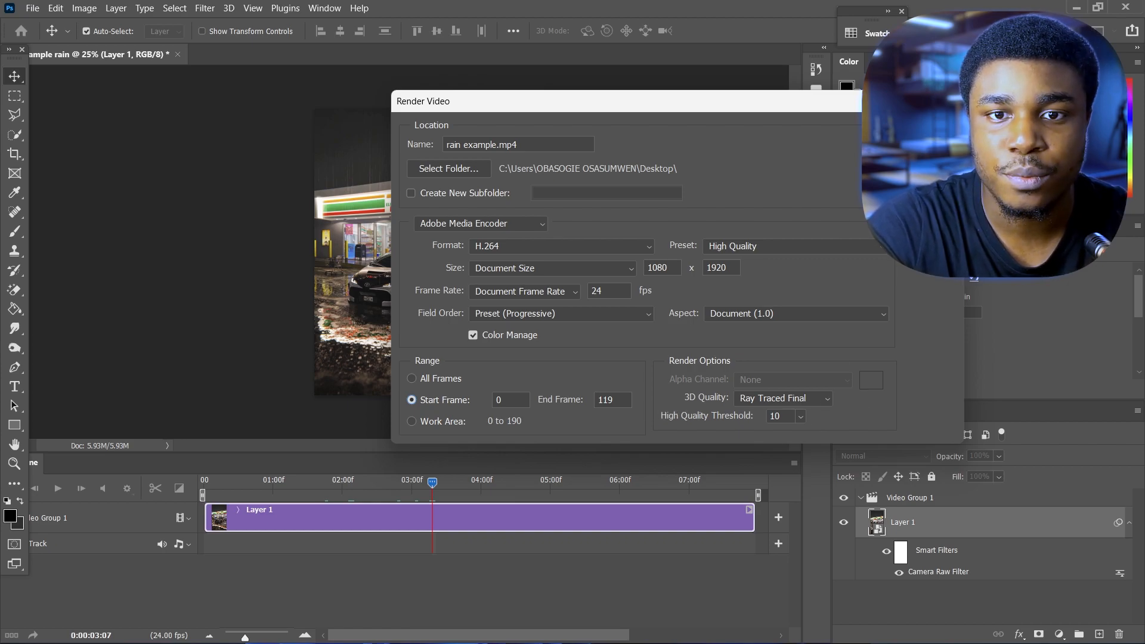
click(929, 131)
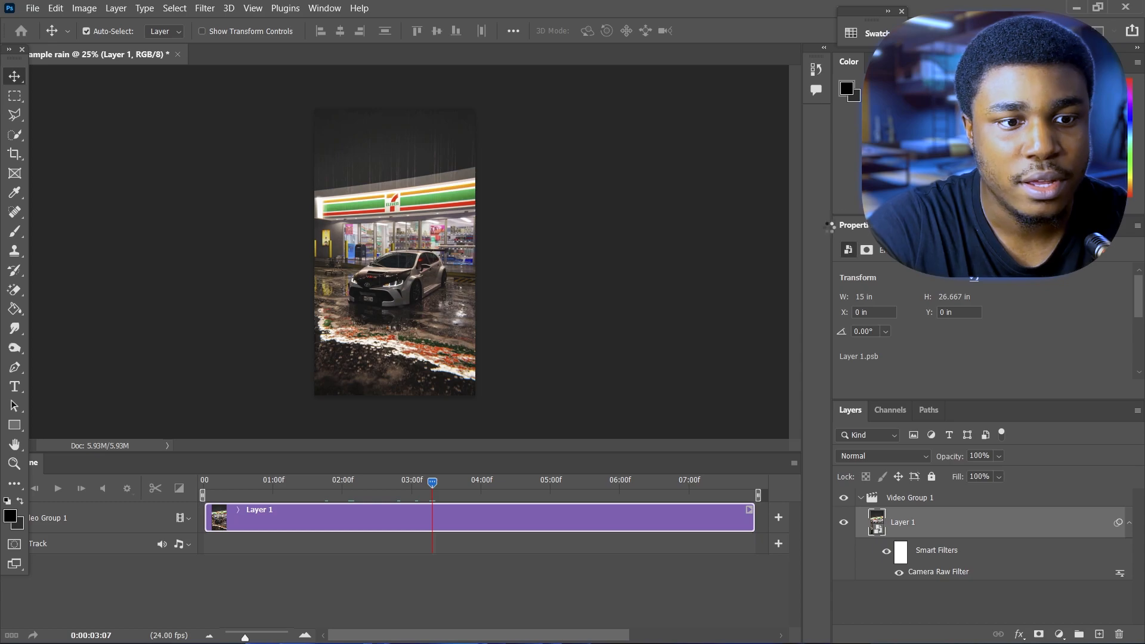